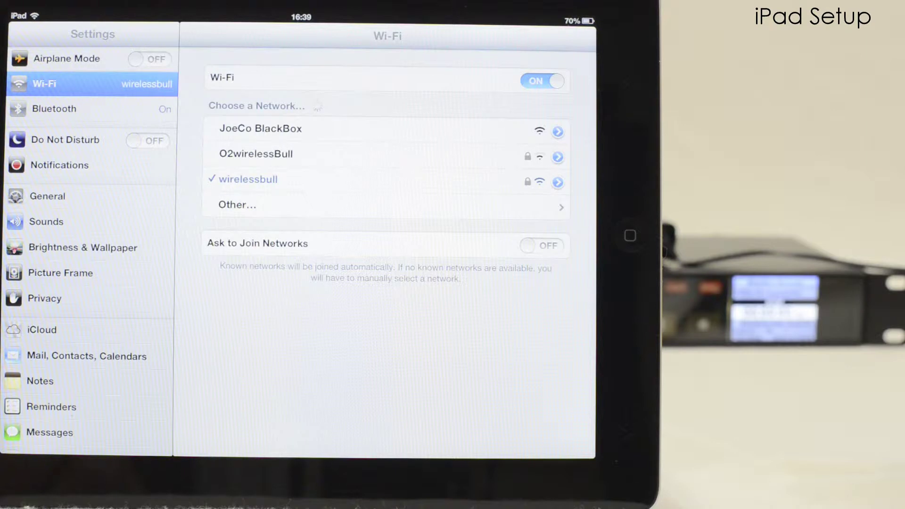
Join the JoeCo BlackBox Wi-Fi network in place of wirelessbull
left_click(261, 129)
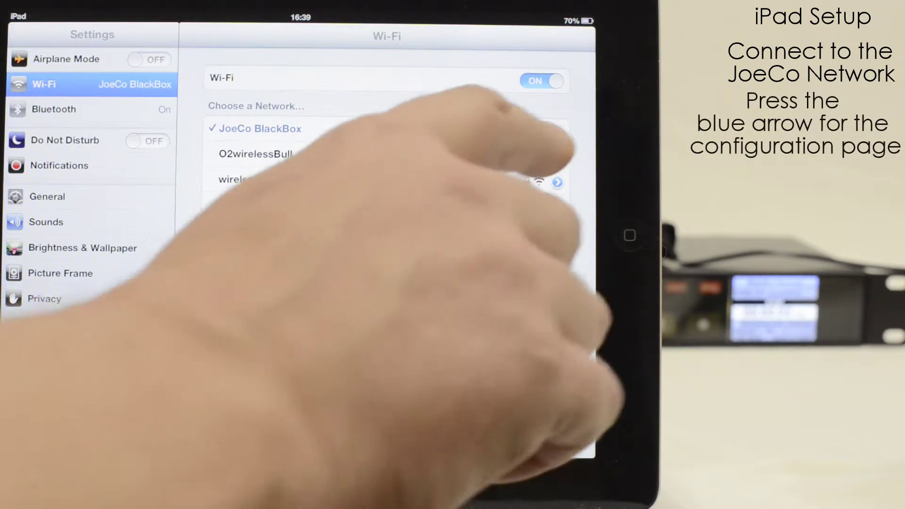
Check JoeCo BlackBox's static 192.168.1.200 configuration, then go home and launch JoeCo Remote
left_click(557, 128)
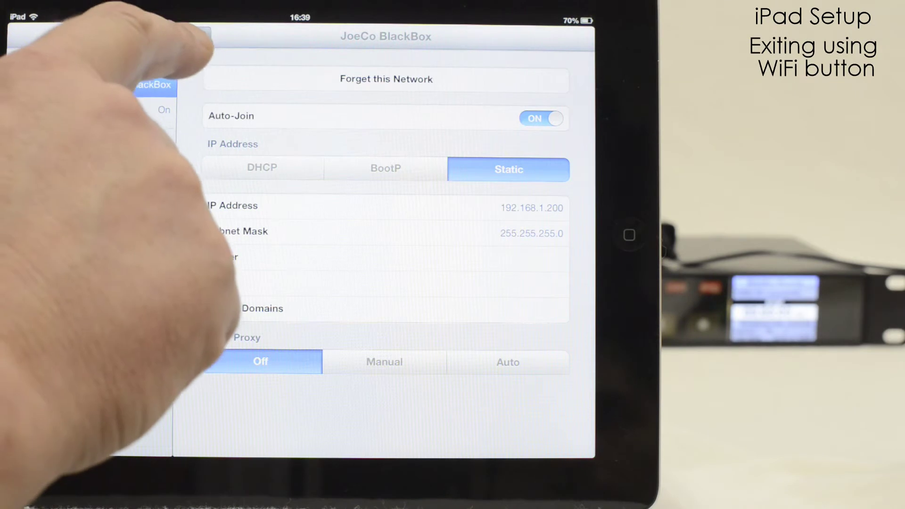
left_click(187, 37)
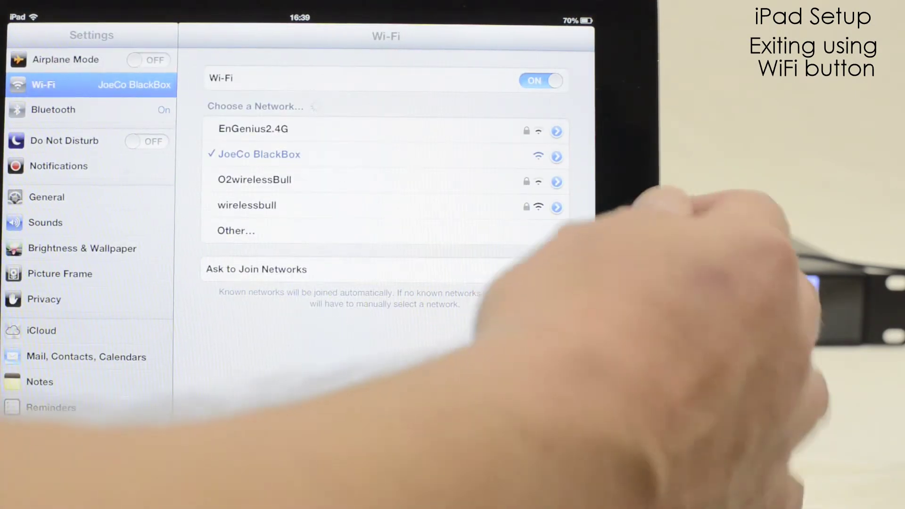
left_click(628, 235)
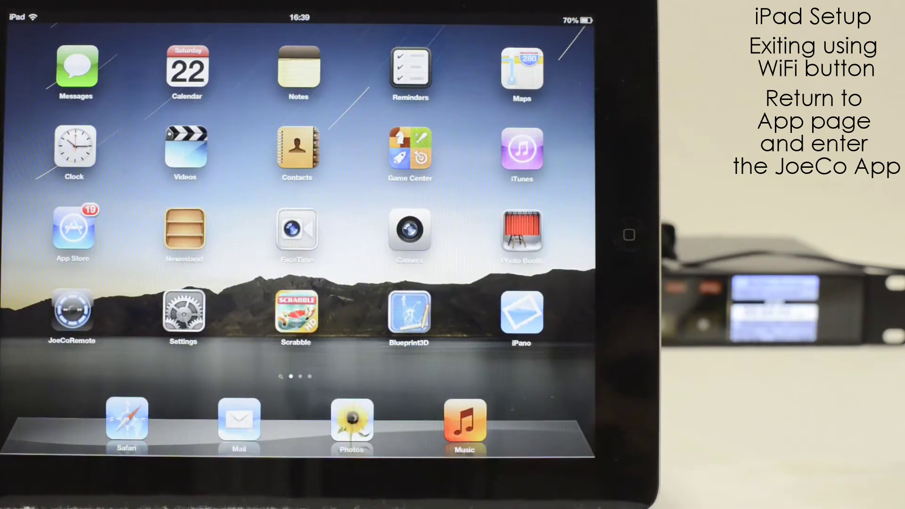
left_click(73, 312)
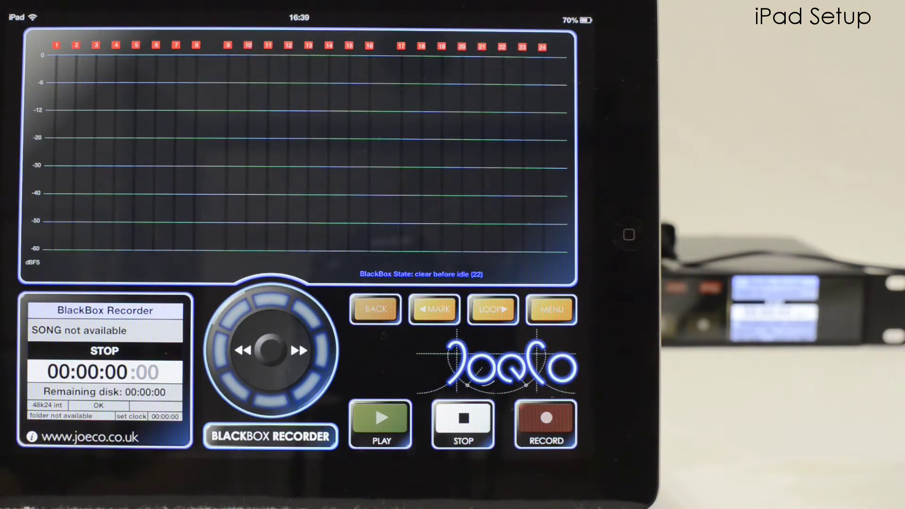
Check that App Settings show WiFi Control Mode and BlackBox IP 192.168.1.175, then return to the meters
left_click(551, 309)
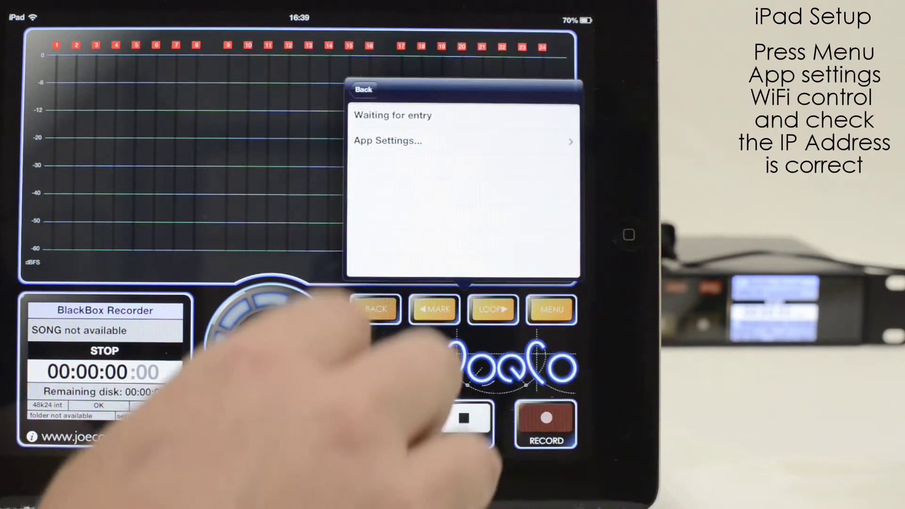
left_click(459, 141)
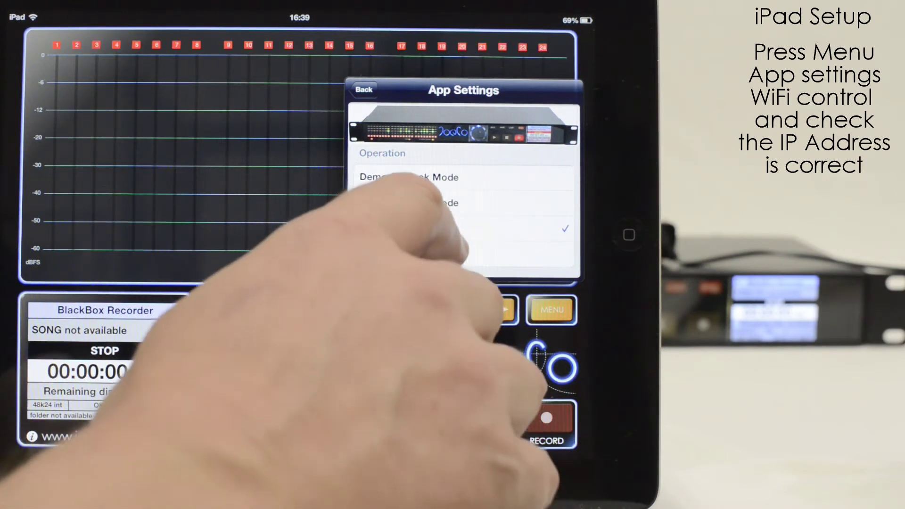
scroll(463, 213, "down", 3)
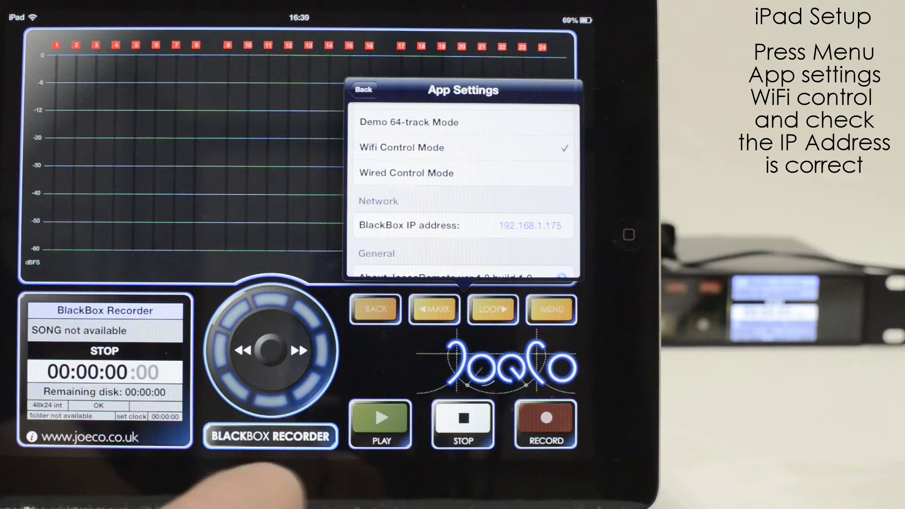
left_click(376, 309)
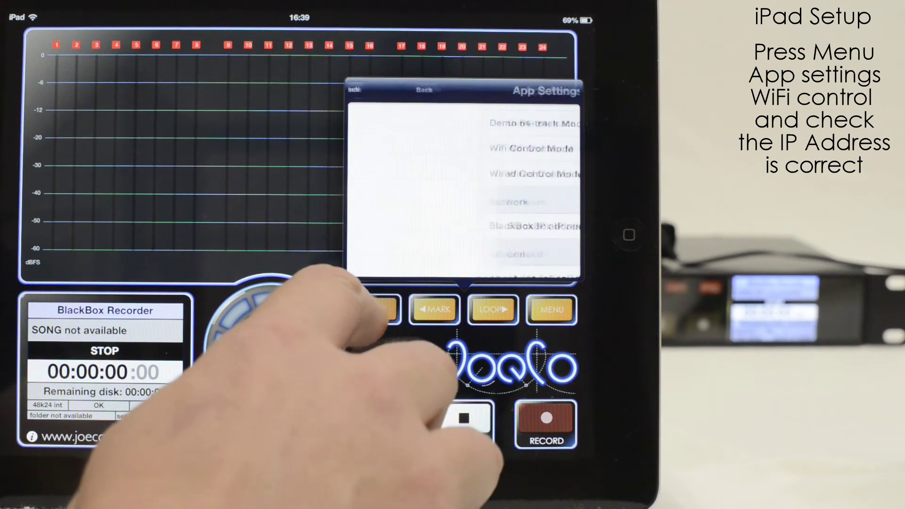
left_click(375, 309)
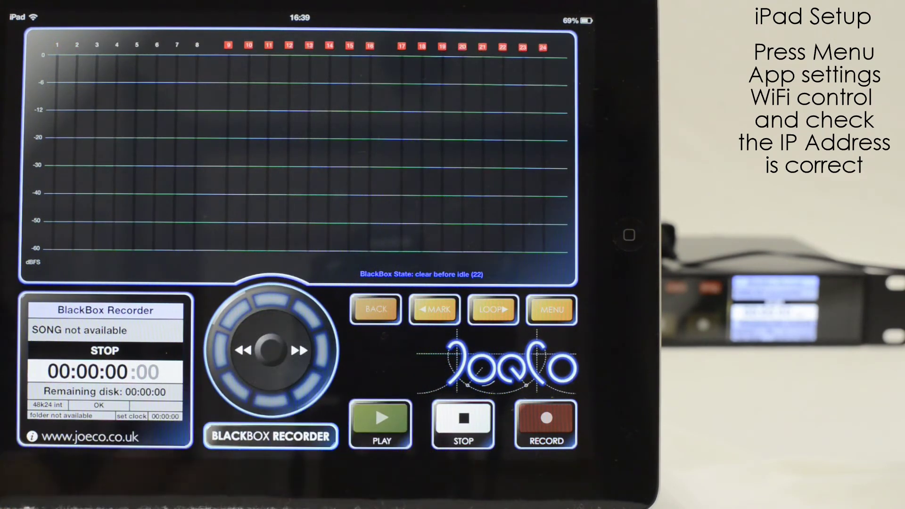